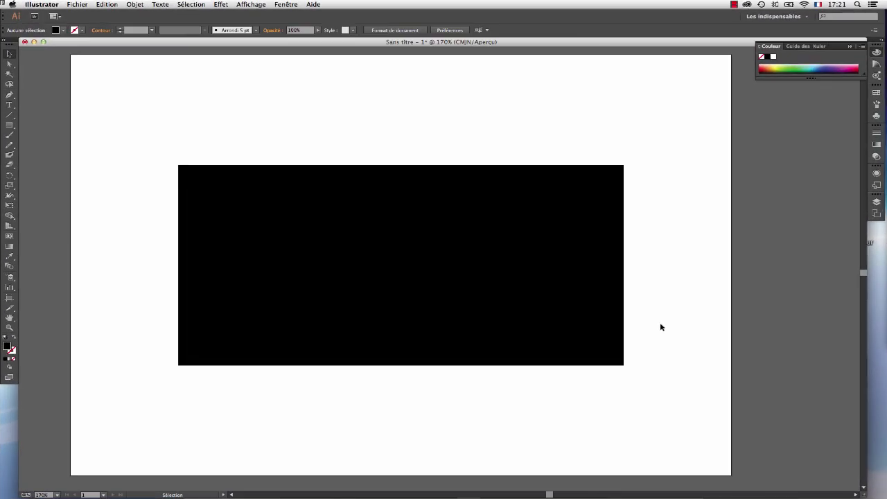
Step: Select the black rectangle and set its width to 214 mm
{"action": "scroll", "coordinate": [532, 153], "scroll_direction": "right", "scroll_amount": 1}
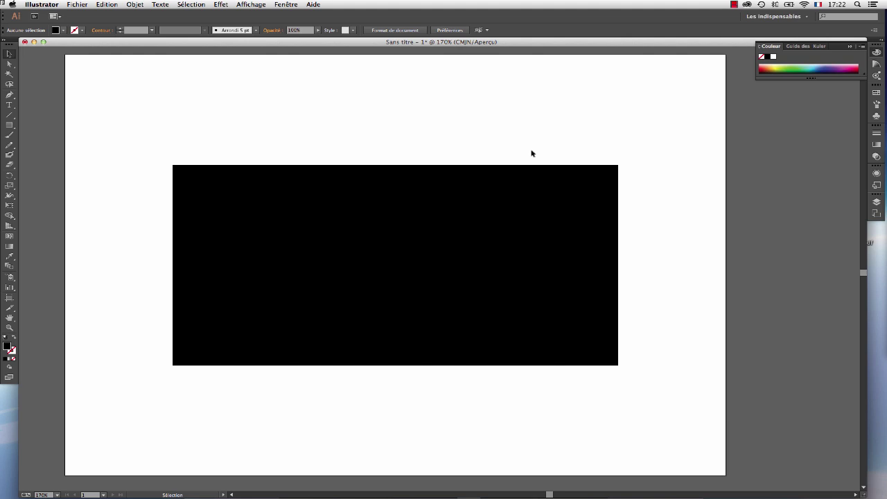
{"action": "left_click", "coordinate": [380, 166]}
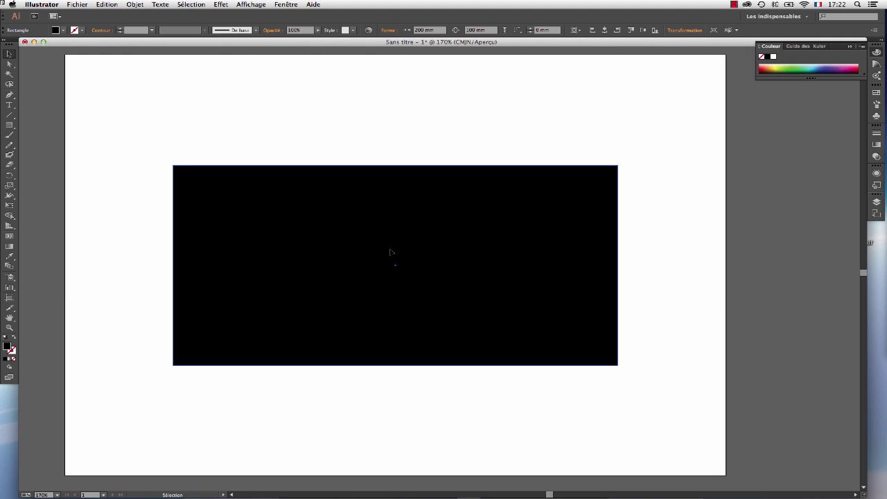
{"action": "key", "text": "super"}
{"action": "left_click", "coordinate": [390, 252], "text": "super"}
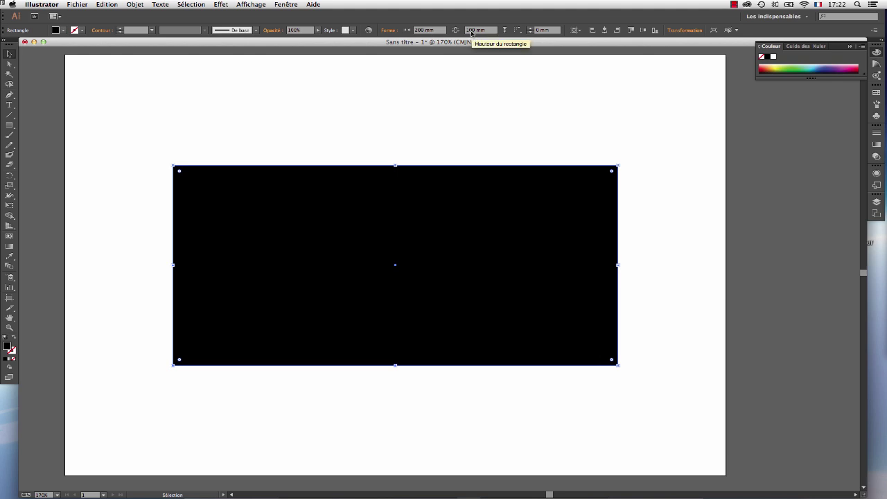
{"action": "left_click", "coordinate": [427, 31]}
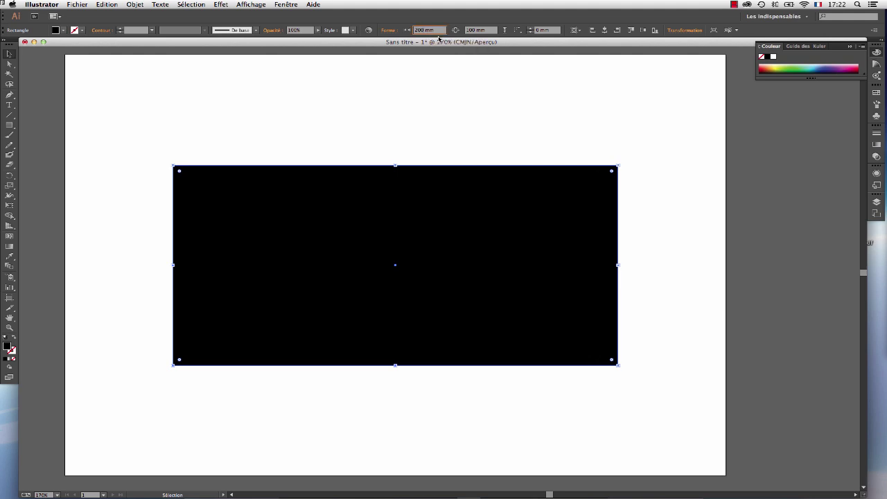
{"action": "key", "text": "BackSpace"}
{"action": "type", "text": "14"}
{"action": "key", "text": "Return"}
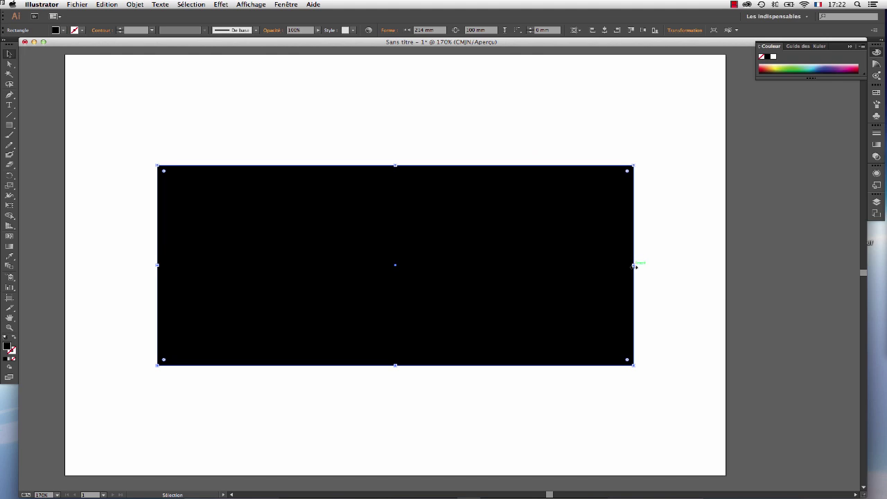
Step: Narrow the rectangle freehand to about 196 mm wide and recentre it horizontally on the artboard
{"action": "left_click_drag", "start_coordinate": [633, 265], "coordinate": [594, 266]}
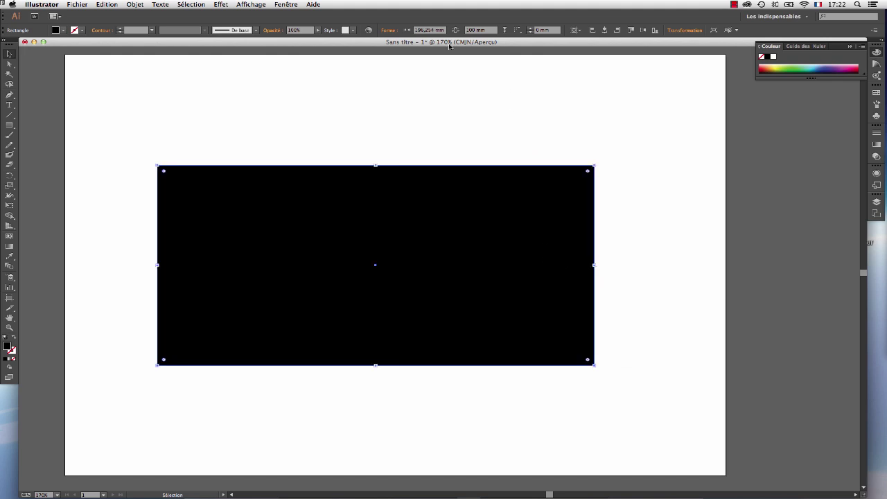
{"action": "left_click_drag", "start_coordinate": [468, 194], "coordinate": [487, 194]}
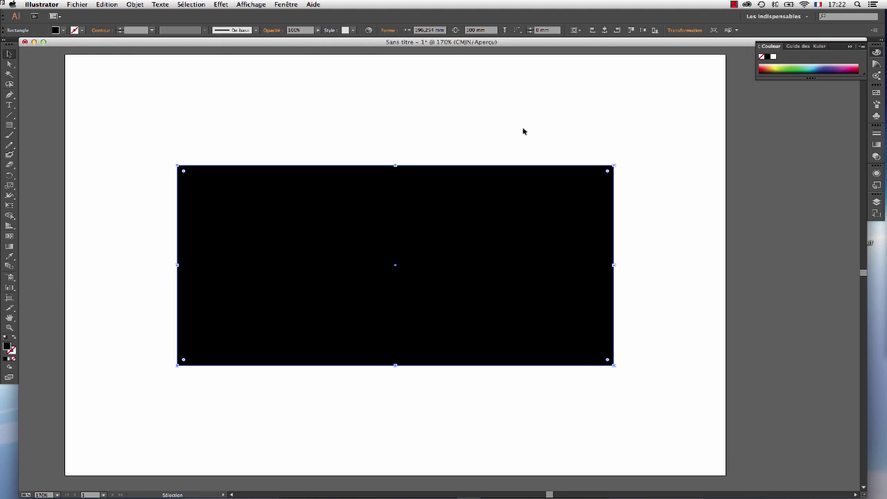
Step: Add 16 mm to the rectangle's width with a calculation, making it 212.254 mm wide
{"action": "left_click", "coordinate": [444, 31]}
{"action": "type", "text": "+10"}
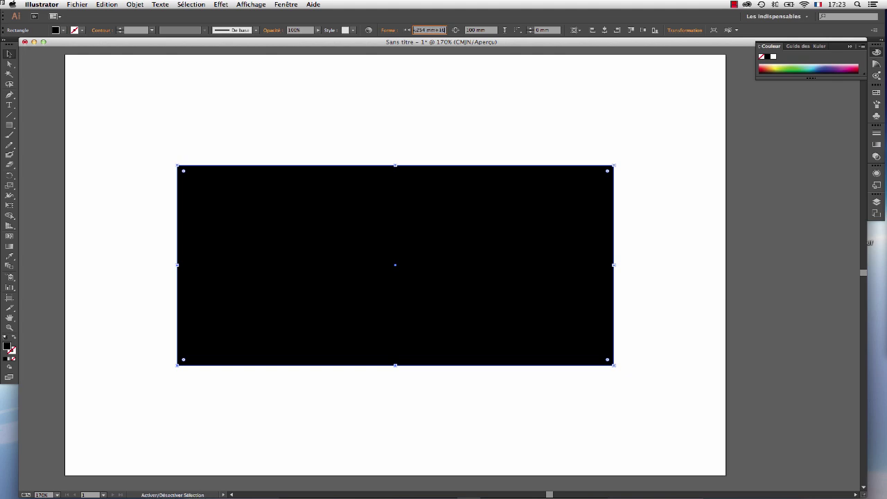
{"action": "type", "text": "mm"}
{"action": "key", "text": "Return"}
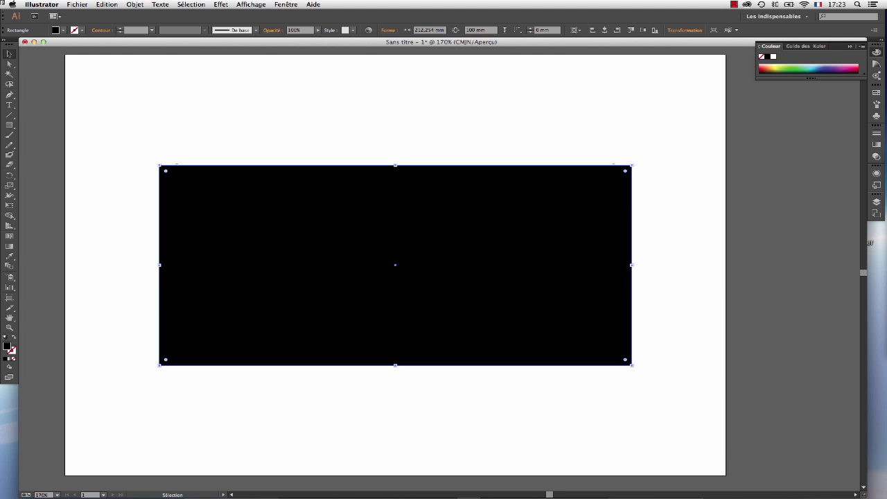
Step: Divide the rectangle's height by 3 to get 33.333 mm, and multiply it by 3 again
{"action": "left_click", "coordinate": [487, 30]}
{"action": "key", "text": "Return"}
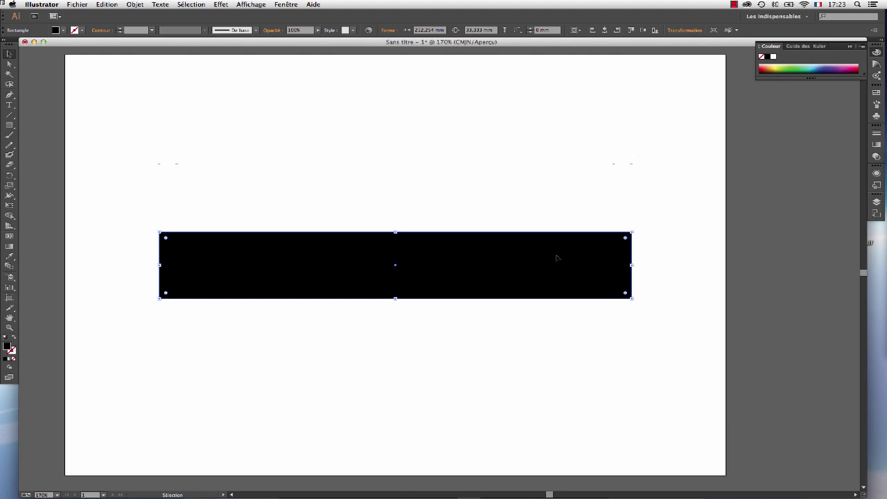
{"action": "left_click", "coordinate": [492, 30]}
{"action": "type", "text": "*3"}
{"action": "key", "text": "Return"}
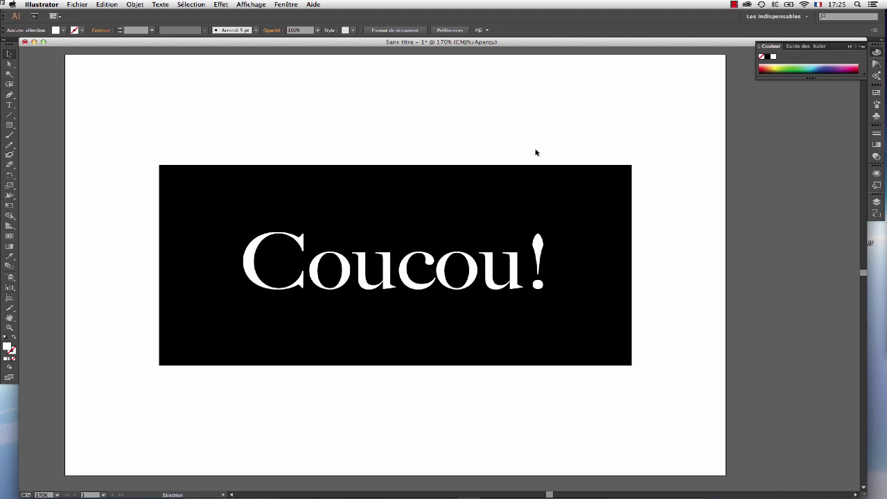
Step: Try Chalkboard, Brush Script MT Italic and BD Cartoon Shout on the "Coucou!" text, and return it to Big Caslon Medium
{"action": "left_click", "coordinate": [409, 289]}
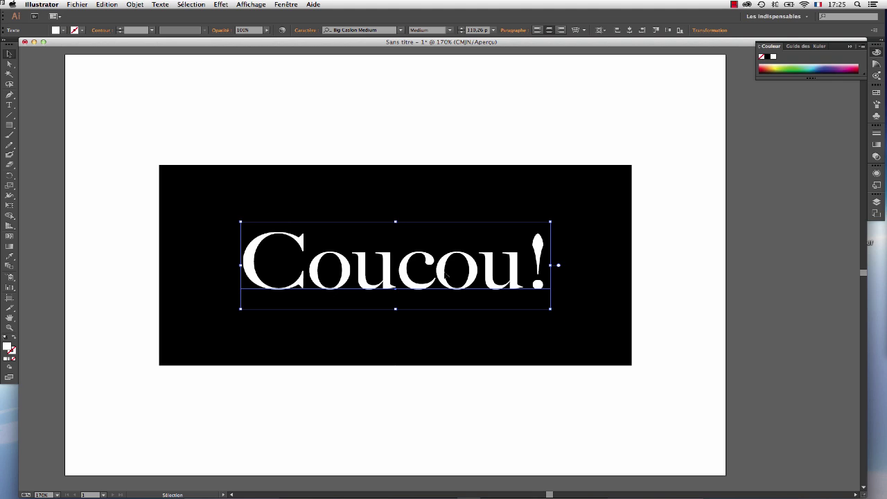
{"action": "left_click", "coordinate": [346, 30]}
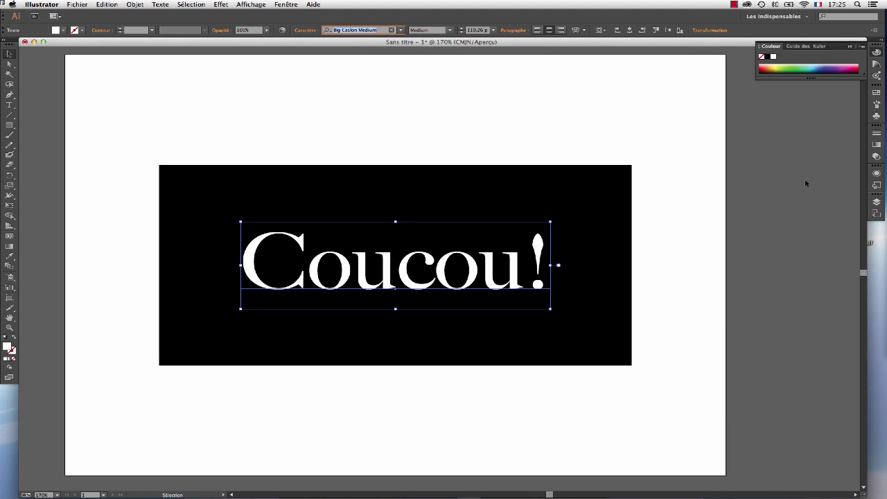
{"action": "type", "text": "Brush"}
{"action": "type", "text": "Chalk"}
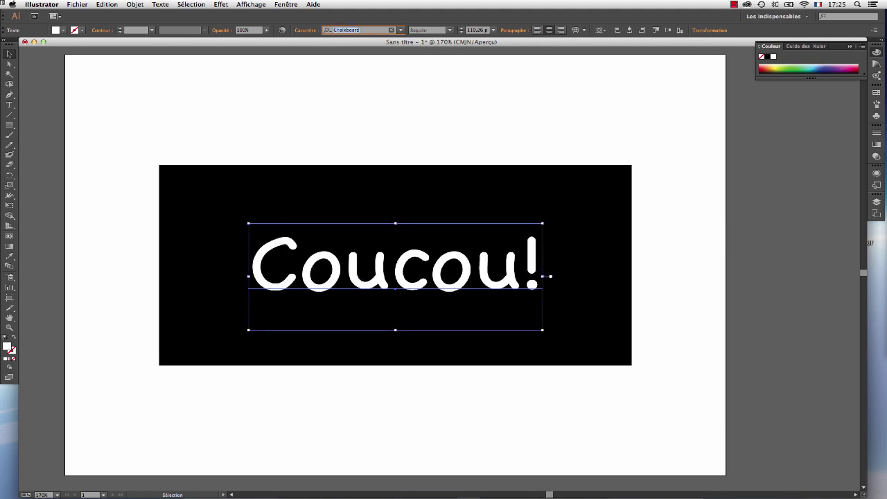
{"action": "type", "text": "Bau"}
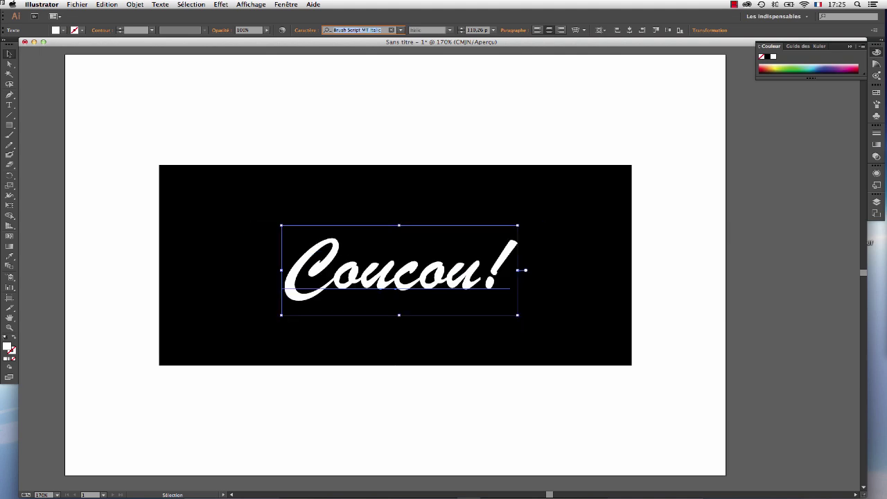
{"action": "type", "text": "BD"}
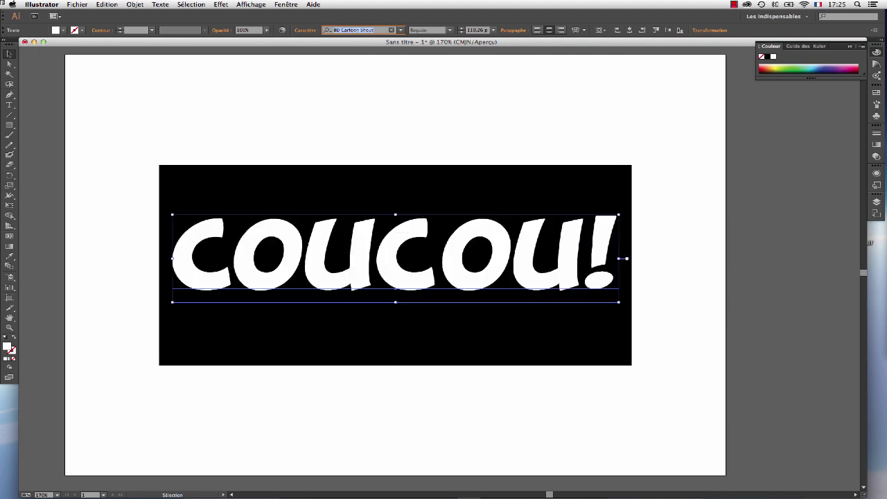
{"action": "type", "text": "Big"}
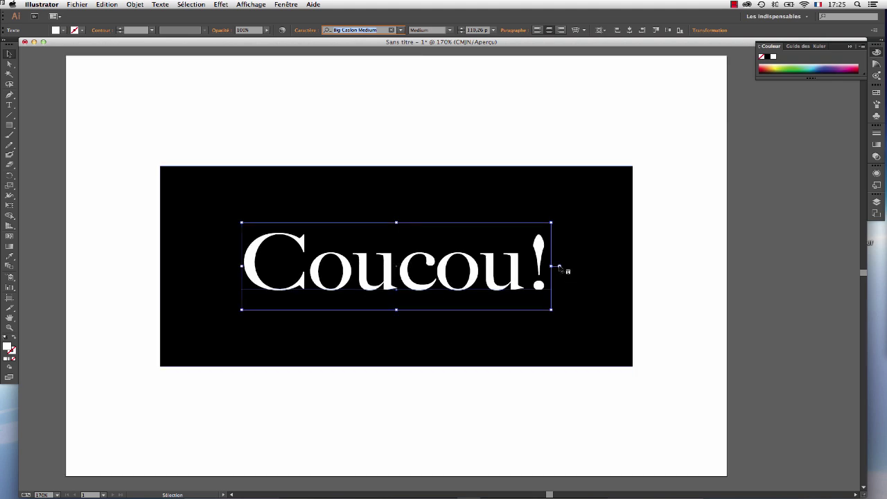
Step: Hide the bounding box and selection edges of the "Coucou!" text while keeping its font family ready for editing
{"action": "left_click", "coordinate": [560, 267]}
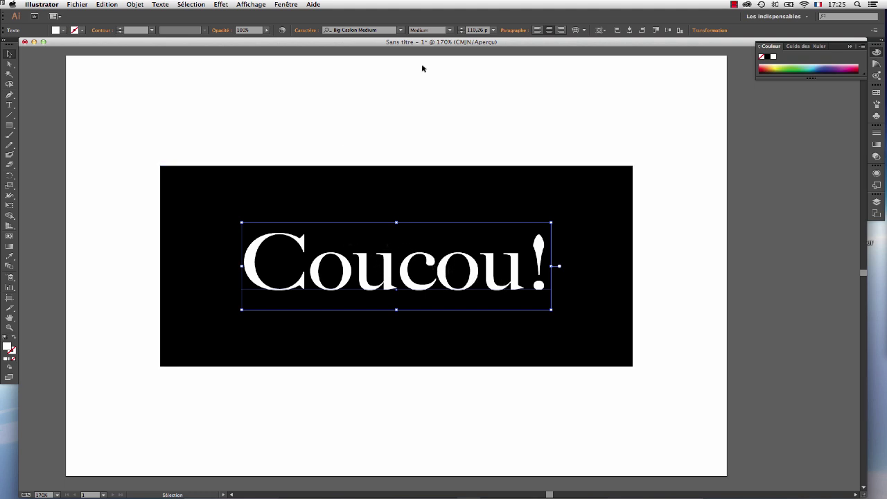
{"action": "left_click", "coordinate": [385, 30]}
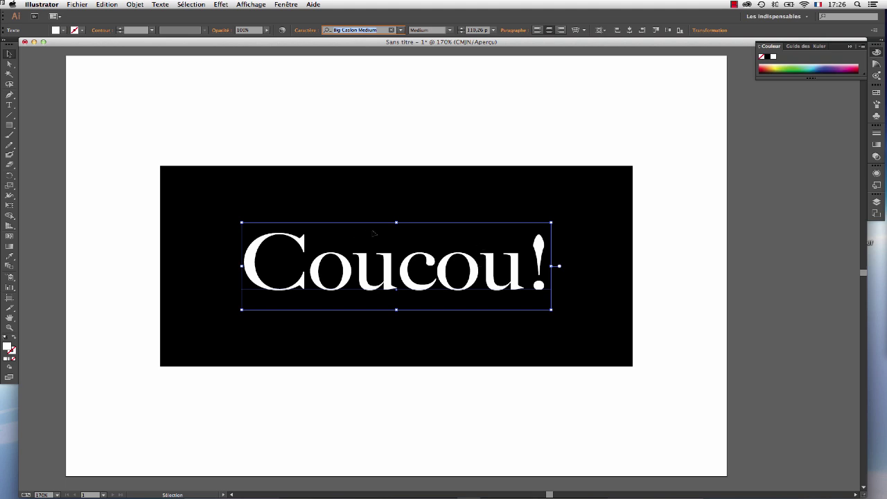
{"action": "left_click", "coordinate": [575, 112]}
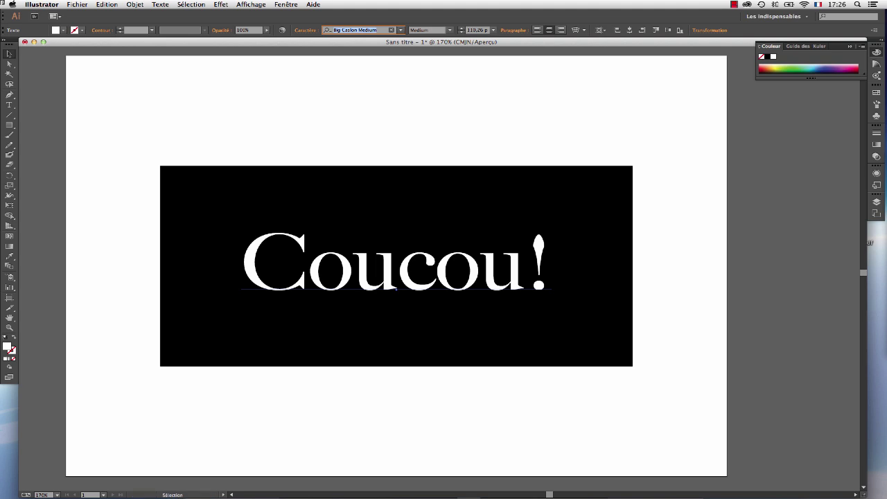
{"action": "key", "text": "a"}
{"action": "key", "text": "v"}
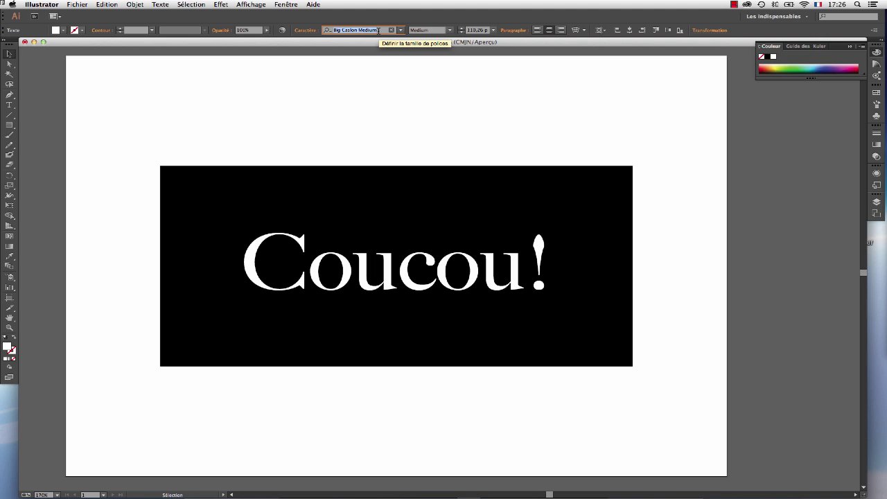
Step: Cycle through neighbouring fonts, apply BD Cartoon Shout to the "Coucou!" text, and move the text slightly down to centre it in the rectangle
{"action": "key", "text": "Down"}
{"action": "key", "text": "Down"}
{"action": "key", "text": "Down"}
{"action": "key", "text": "Down"}
{"action": "key", "text": "Up"}
{"action": "key", "text": "Up"}
{"action": "key", "text": "Up"}
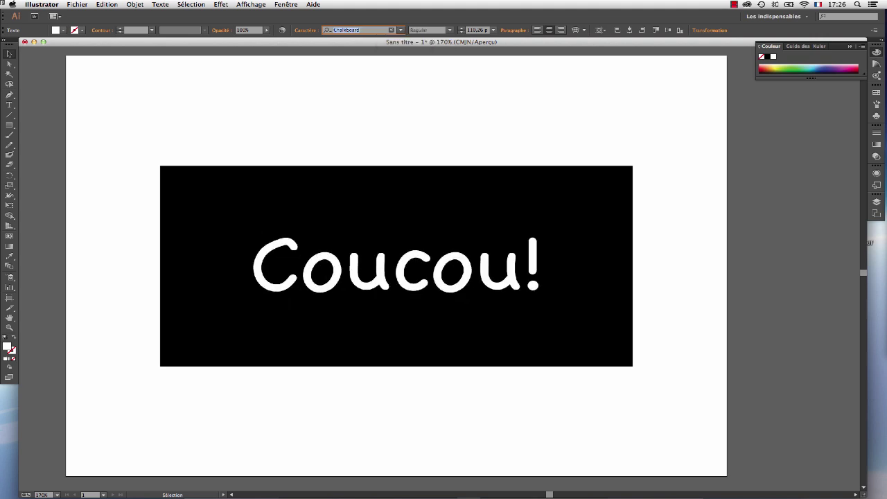
{"action": "key", "text": "Up"}
{"action": "key", "text": "Up"}
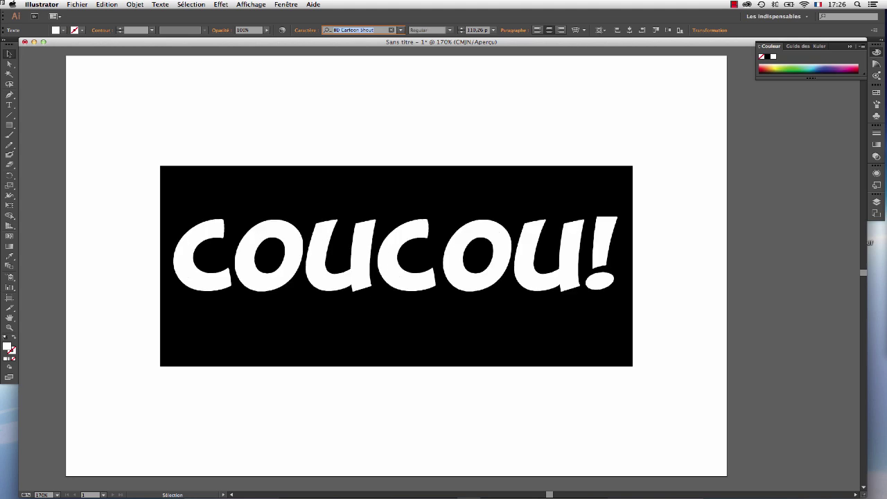
{"action": "key", "text": "Down"}
{"action": "key", "text": "Down"}
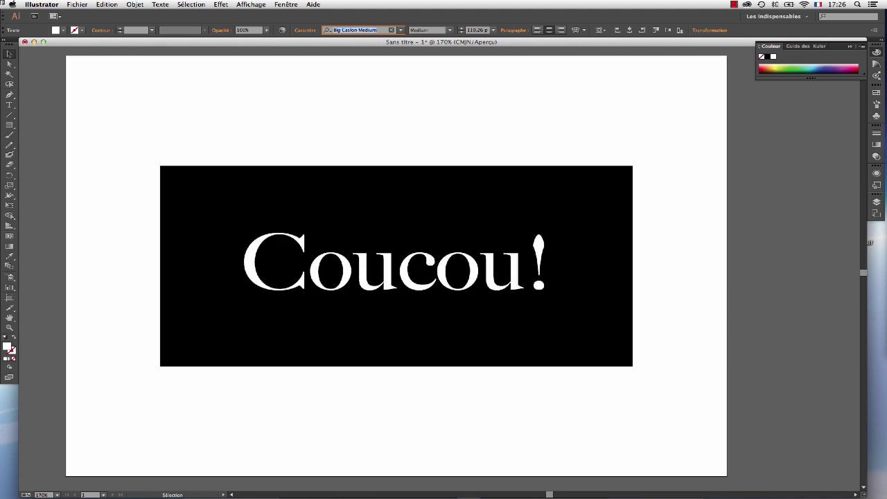
{"action": "key", "text": "Up"}
{"action": "key", "text": "Up"}
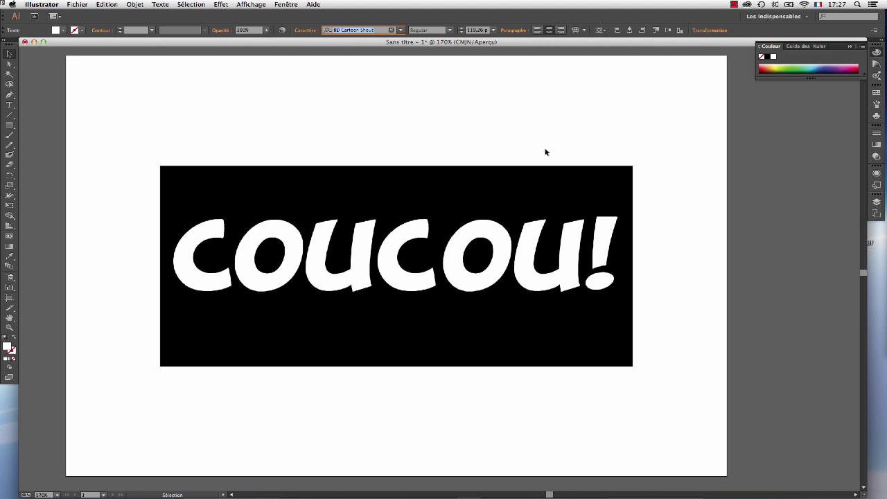
{"action": "left_click_drag", "start_coordinate": [410, 278], "coordinate": [409, 285]}
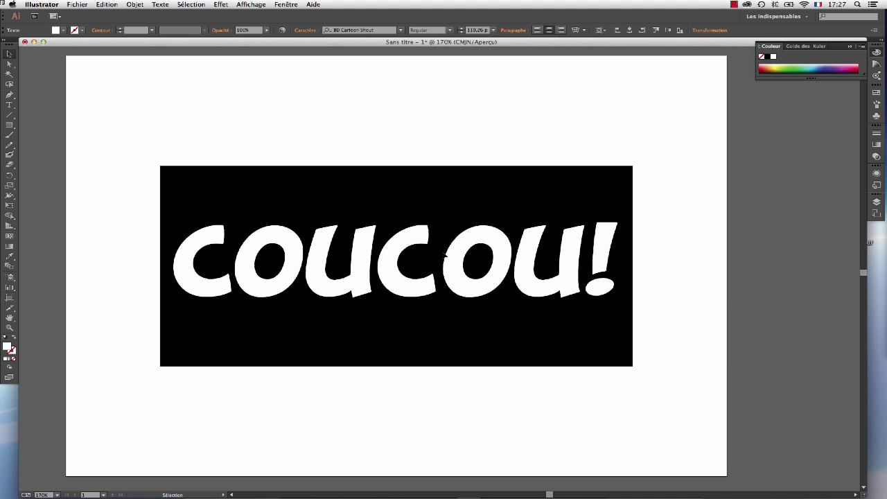
Step: Fit the artboard to the selected artwork with the preset "Ajuster à l'illustration sélectionnée"
{"action": "left_click", "coordinate": [9, 298]}
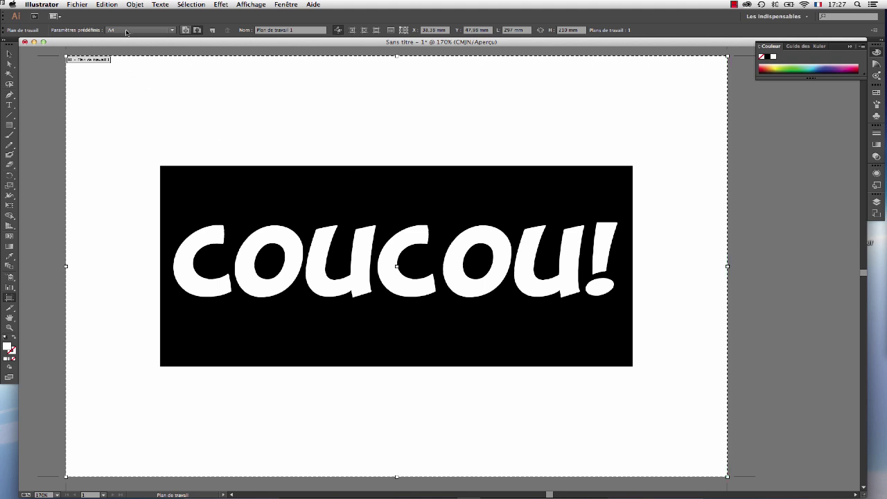
{"action": "left_click", "coordinate": [166, 31]}
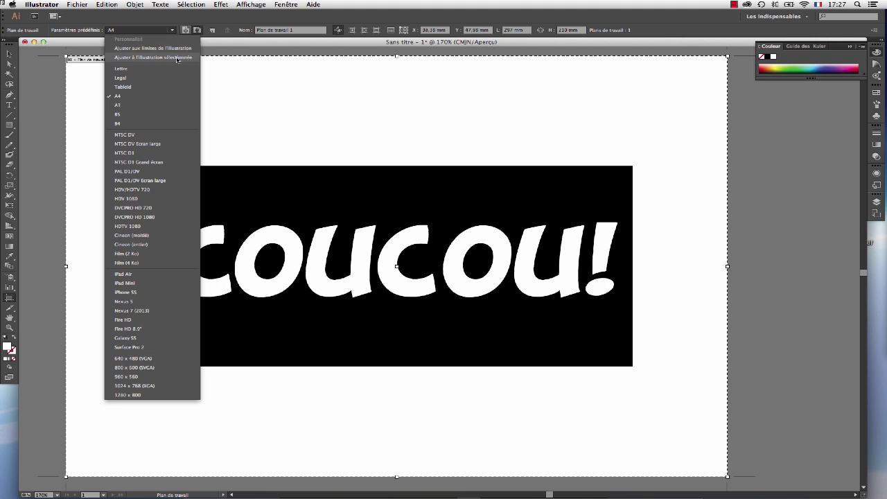
{"action": "left_click", "coordinate": [179, 57]}
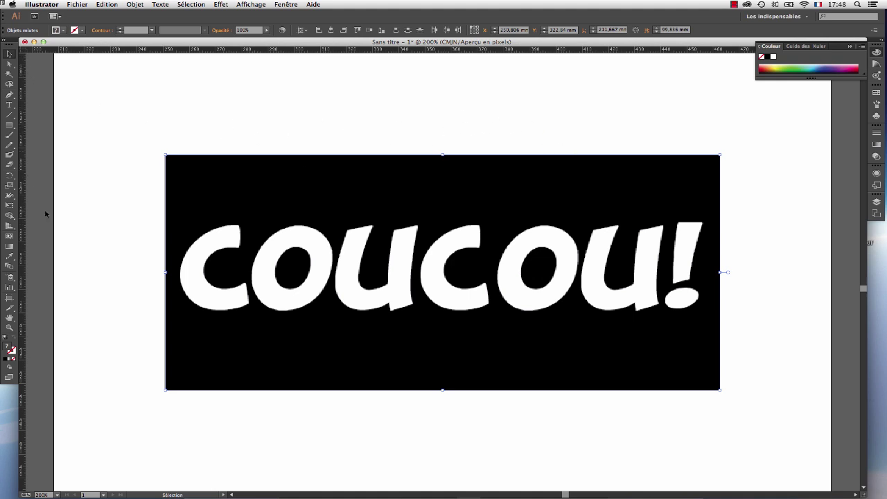
Step: Fit the artboard to the artwork bounds with the preset "Ajuster aux limites de l'illustration"
{"action": "left_click", "coordinate": [10, 297]}
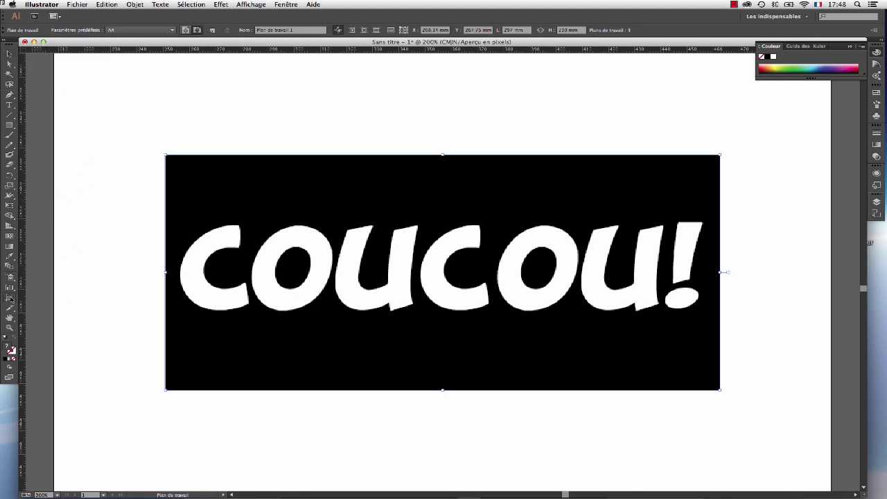
{"action": "left_click", "coordinate": [132, 30]}
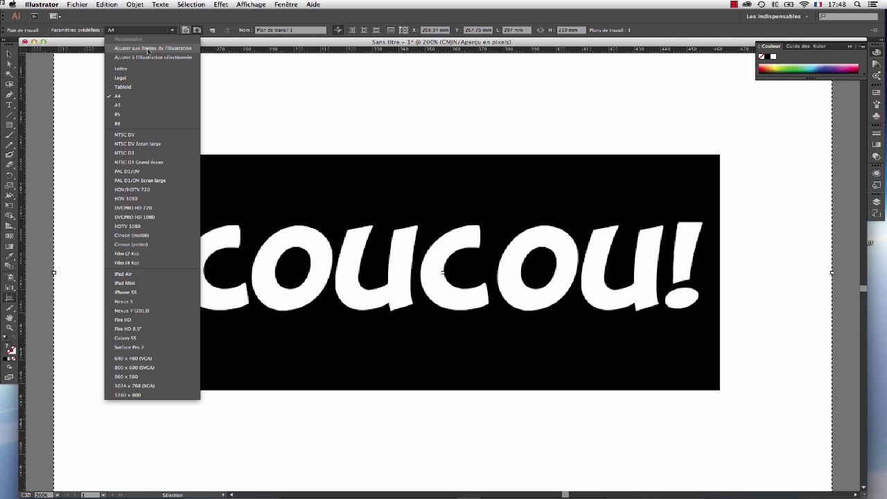
{"action": "left_click", "coordinate": [146, 48]}
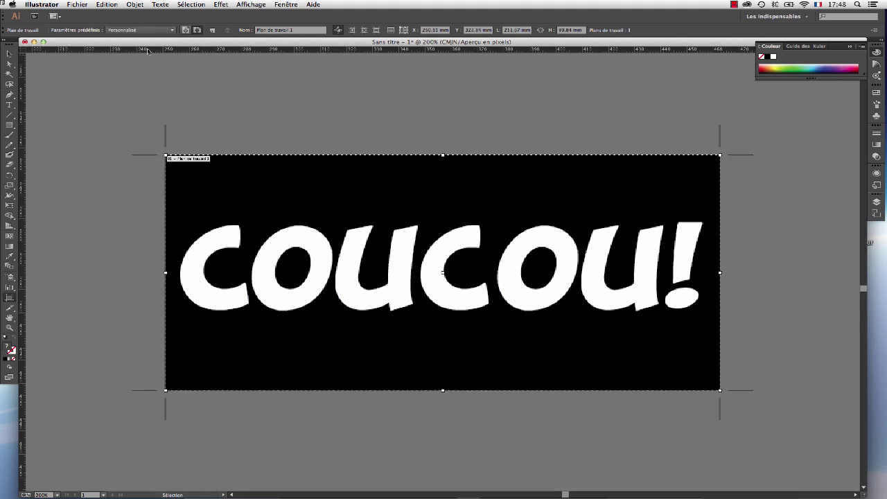
Step: Examine the cropped artwork's PNG-24 preview in Save for Web and cancel the export
{"action": "left_click", "coordinate": [77, 5]}
{"action": "left_click", "coordinate": [101, 99]}
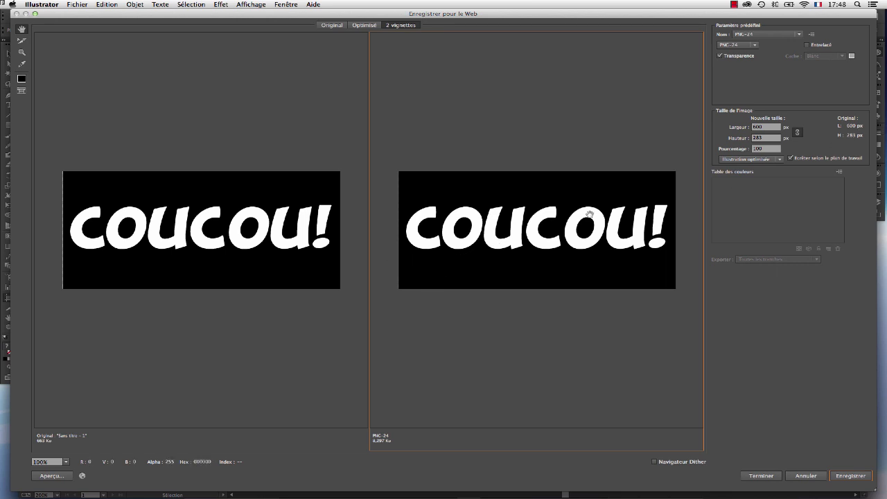
{"action": "left_click", "coordinate": [804, 477]}
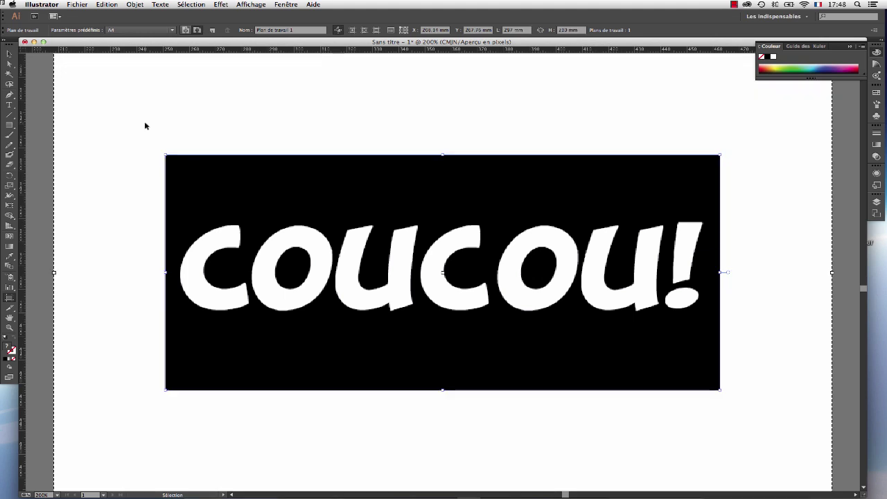
Step: Change the ruler units to pixels and open the artboard's width for editing
{"action": "right_click", "coordinate": [467, 51]}
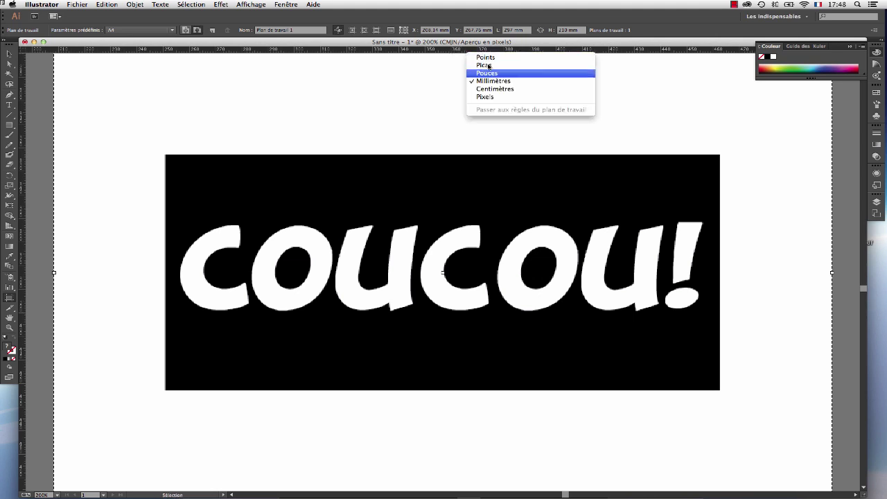
{"action": "left_click", "coordinate": [495, 97]}
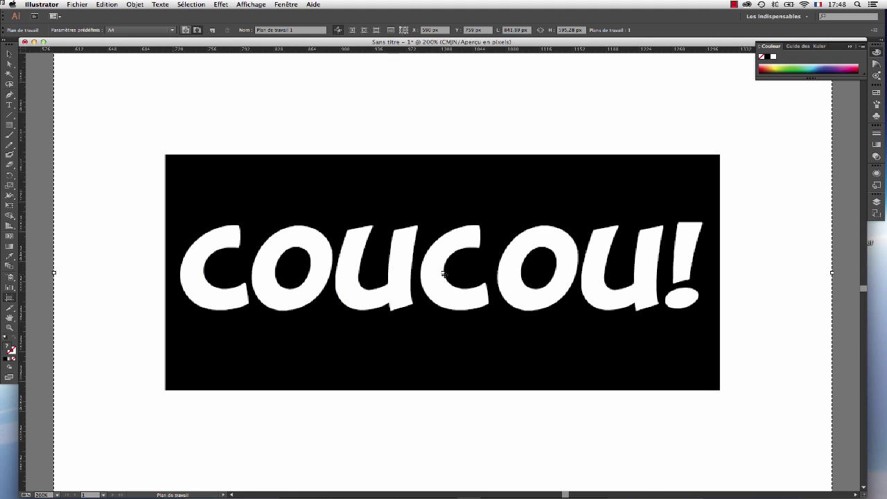
{"action": "left_click", "coordinate": [404, 32]}
{"action": "left_click", "coordinate": [403, 29]}
{"action": "left_click", "coordinate": [513, 30]}
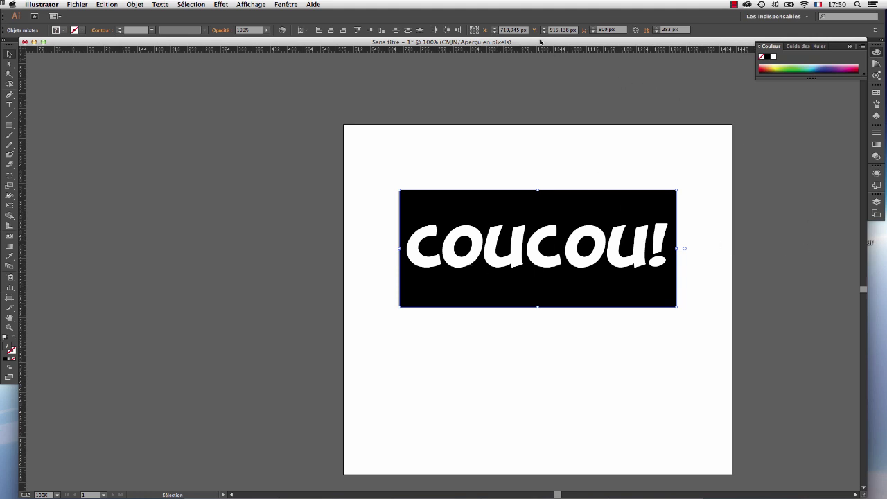
Step: Set the position of the selected "Coucou!" artwork to whole pixels, X 711 px and Y 916 px
{"action": "left_click", "coordinate": [515, 31]}
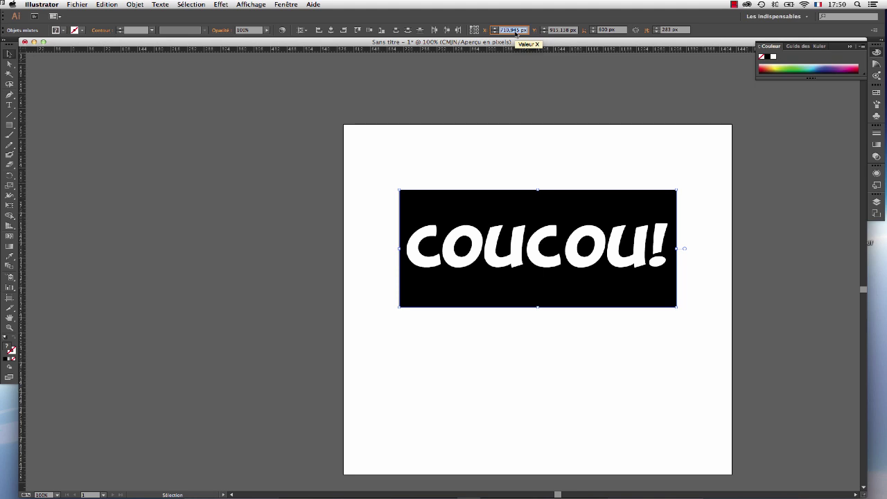
{"action": "type", "text": "4"}
{"action": "type", "text": "11"}
{"action": "left_click", "coordinate": [563, 31]}
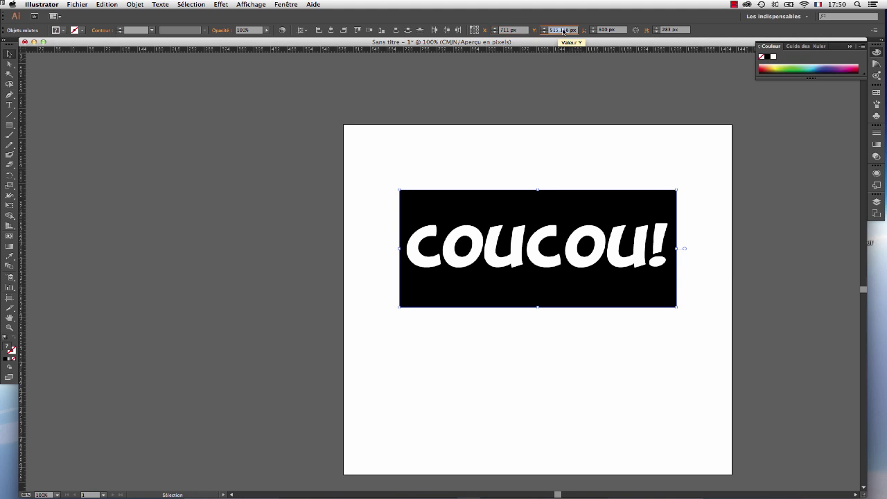
{"action": "type", "text": "916"}
{"action": "key", "text": "Return"}
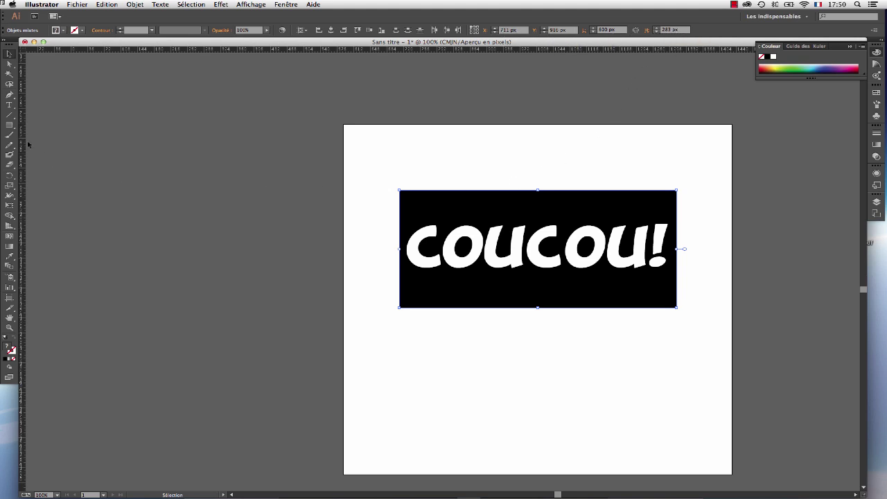
Step: Fit the artboard to the repositioned artwork with the preset "Ajuster aux limites de l'illustration"
{"action": "left_click", "coordinate": [8, 300]}
{"action": "left_click", "coordinate": [139, 30]}
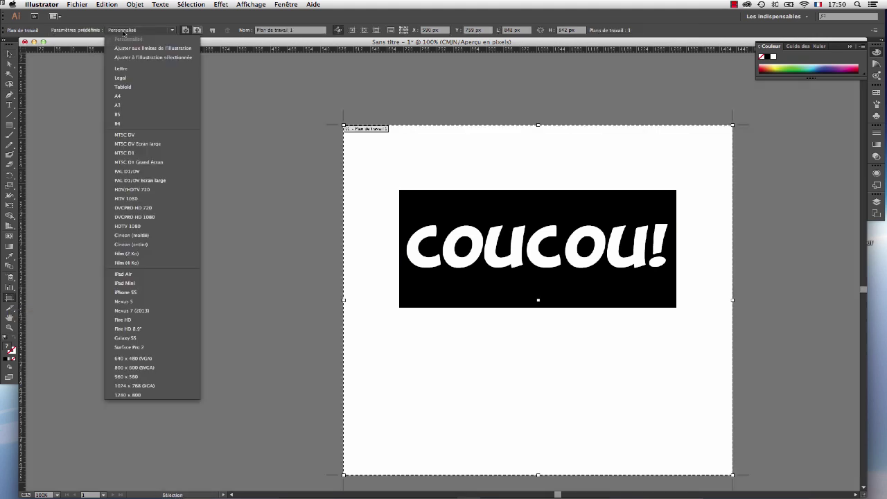
{"action": "left_click", "coordinate": [135, 52]}
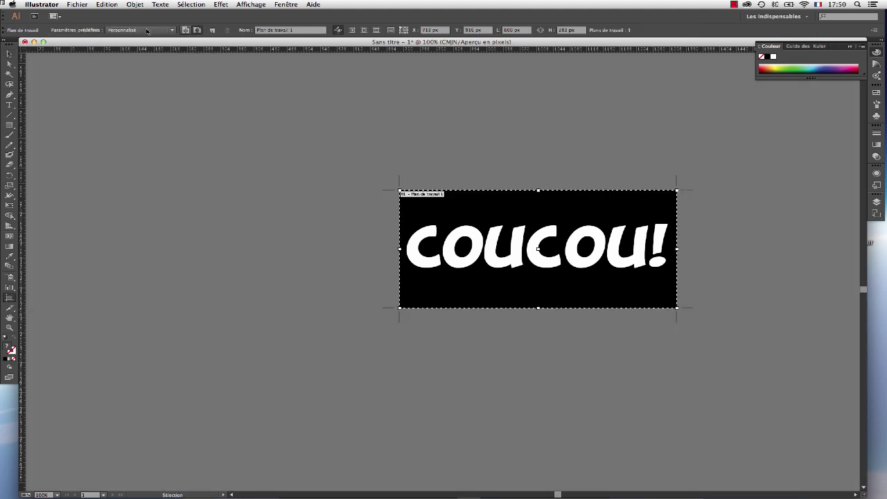
Step: Open the refitted artwork in Save for Web to examine its edges and pixel size
{"action": "left_click", "coordinate": [76, 4]}
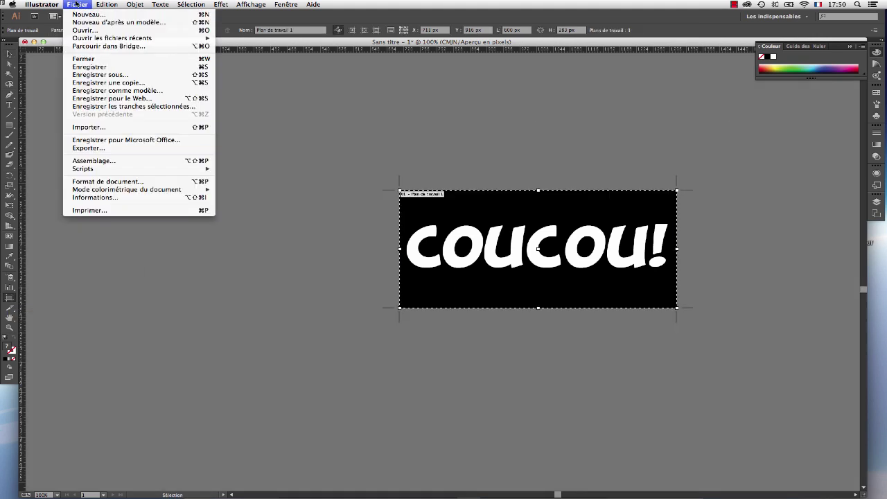
{"action": "left_click", "coordinate": [111, 99]}
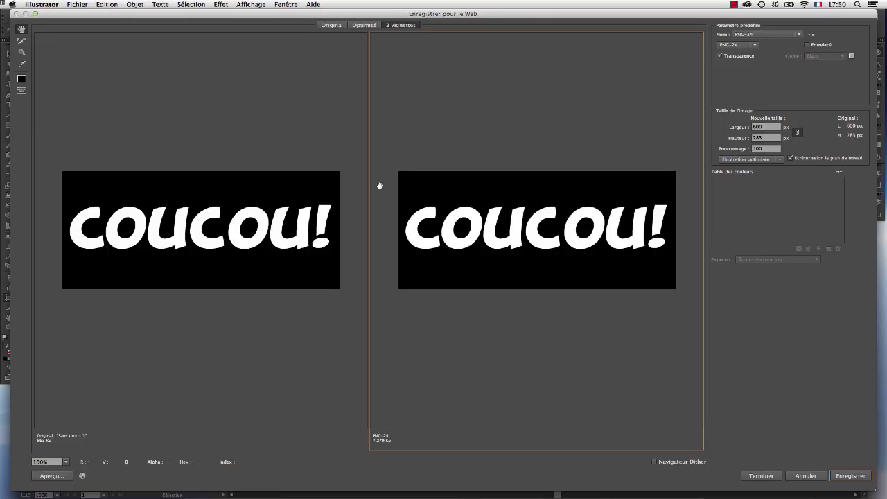